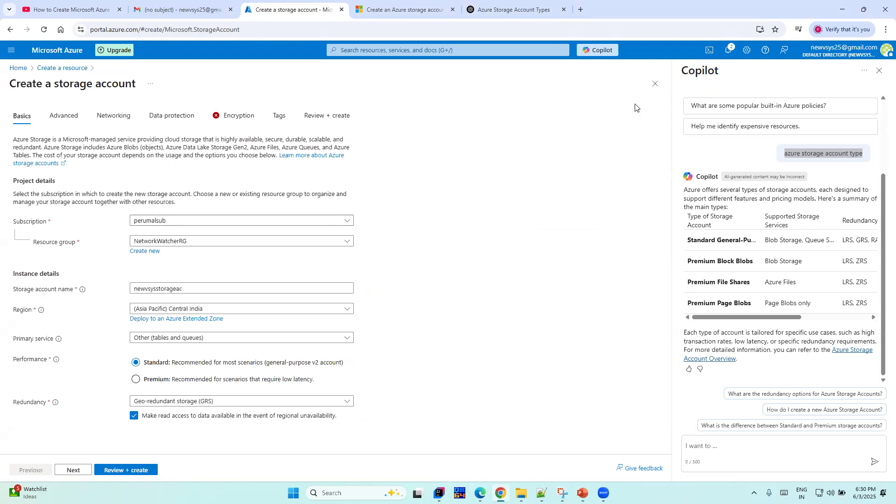
Step: Return to the portal home page and start creating a new Storage account resource
left_click(20, 69)
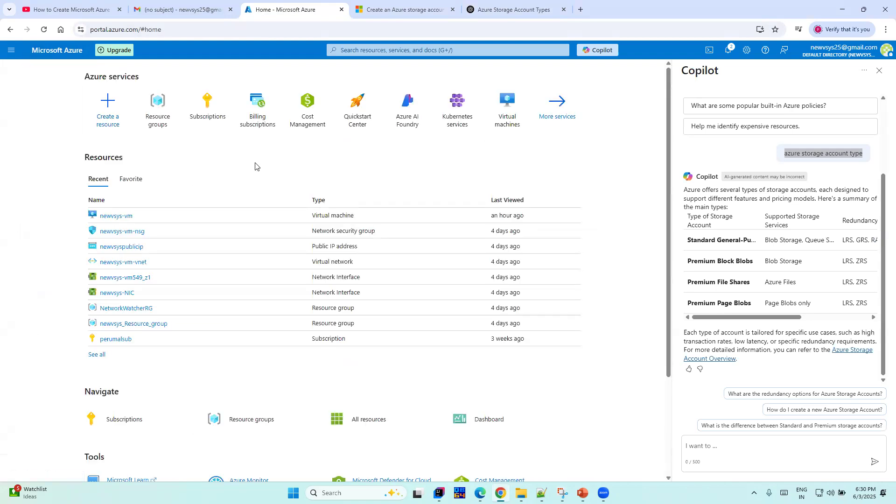
left_click(110, 123)
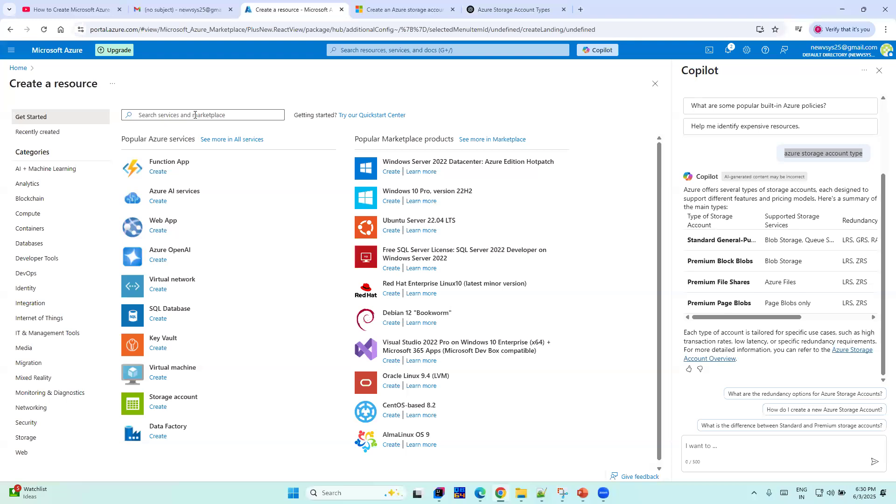
left_click(162, 399)
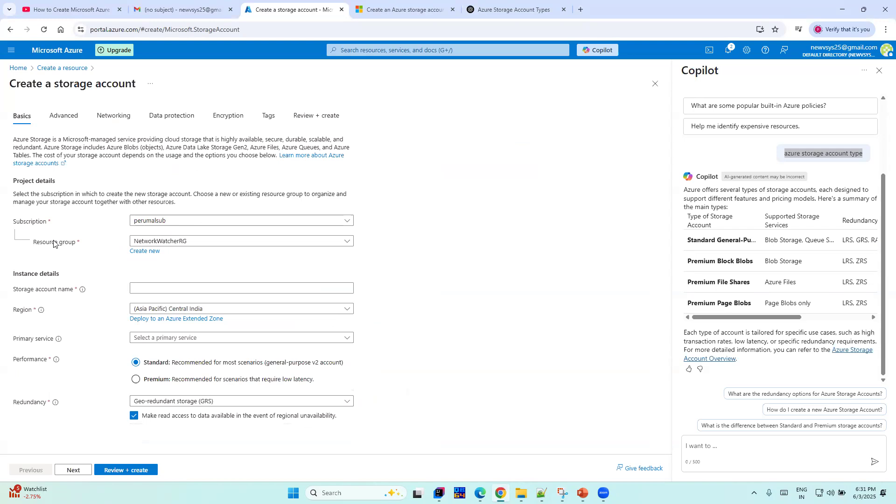
Step: Assign the storage account to newvsys_Resource_group and name it newvsysstorageac
left_click(187, 243)
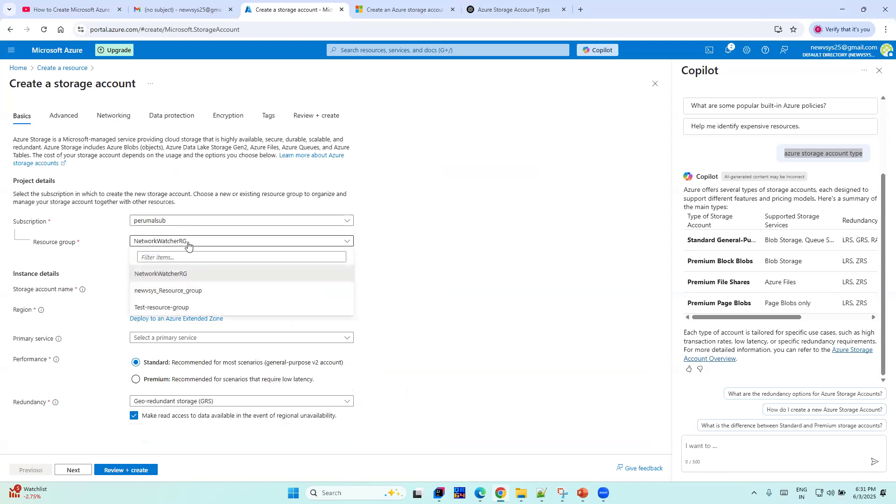
left_click(170, 291)
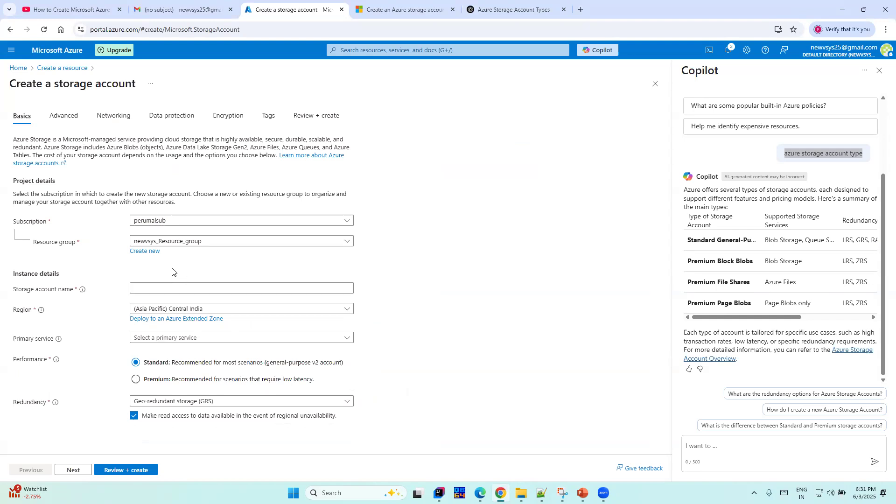
left_click(160, 287)
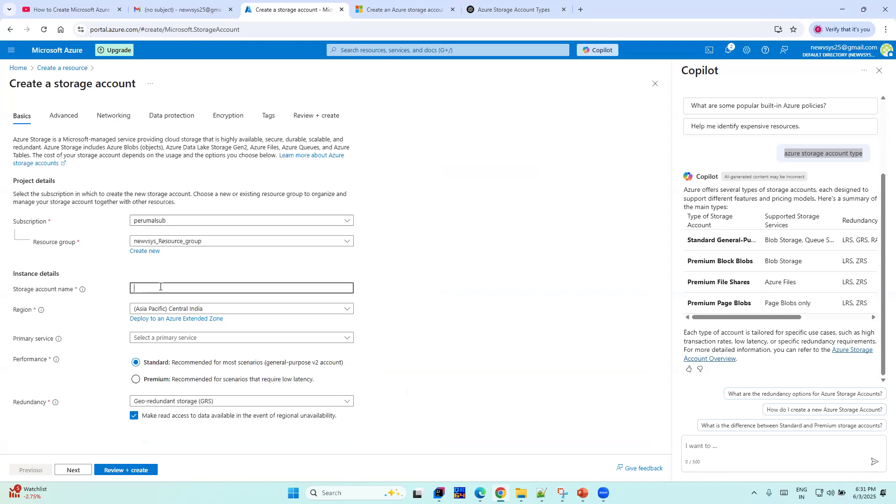
type("newvsys")
type("storageac")
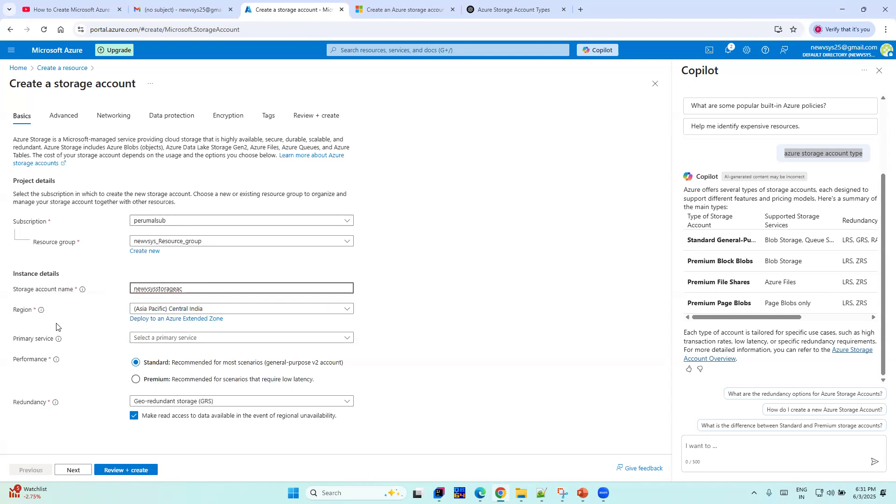
Step: Set the primary service to Azure Blob Storage or Azure Data Lake Storage Gen 2 and the redundancy to Zone-redundant storage (ZRS)
left_click(210, 342)
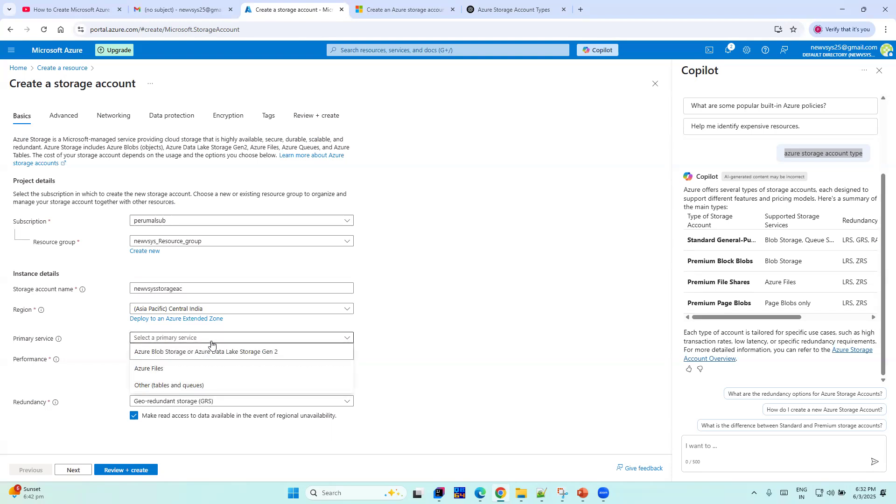
left_click(164, 357)
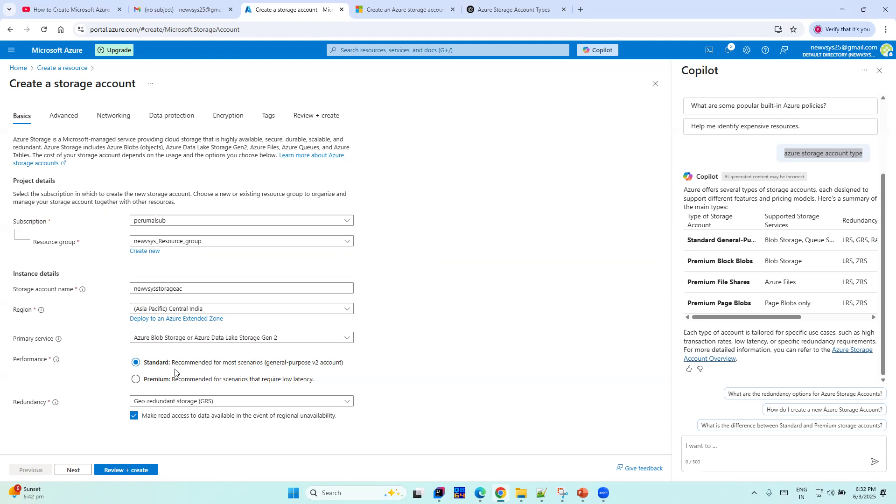
left_click(276, 403)
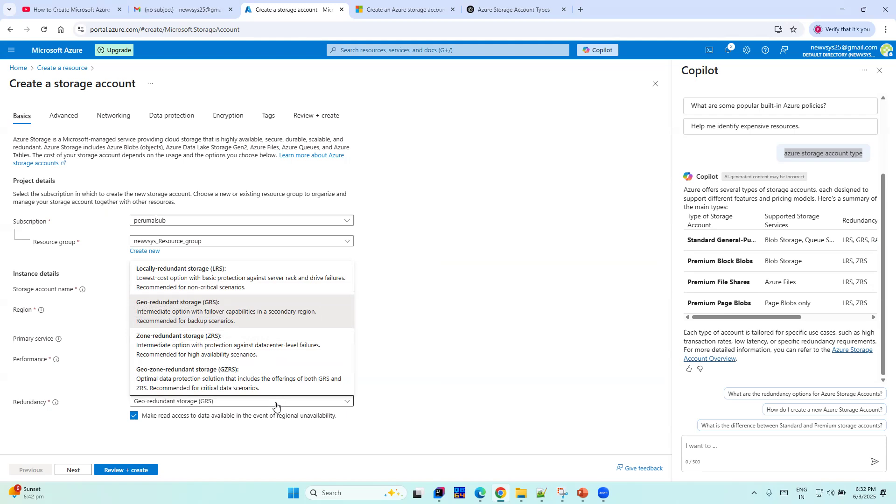
left_click(426, 383)
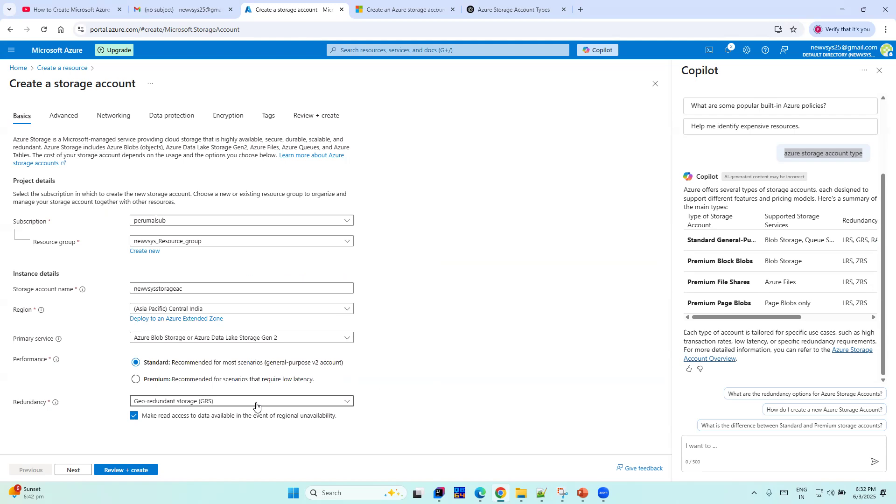
left_click(257, 405)
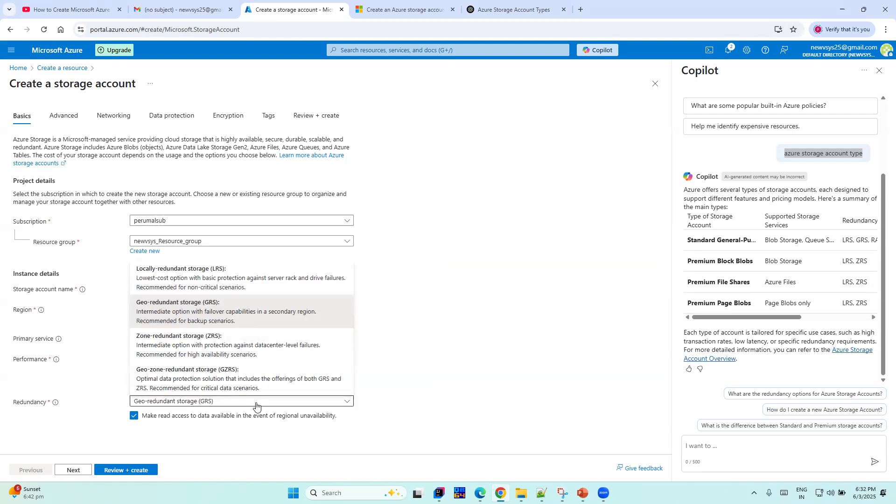
left_click(436, 354)
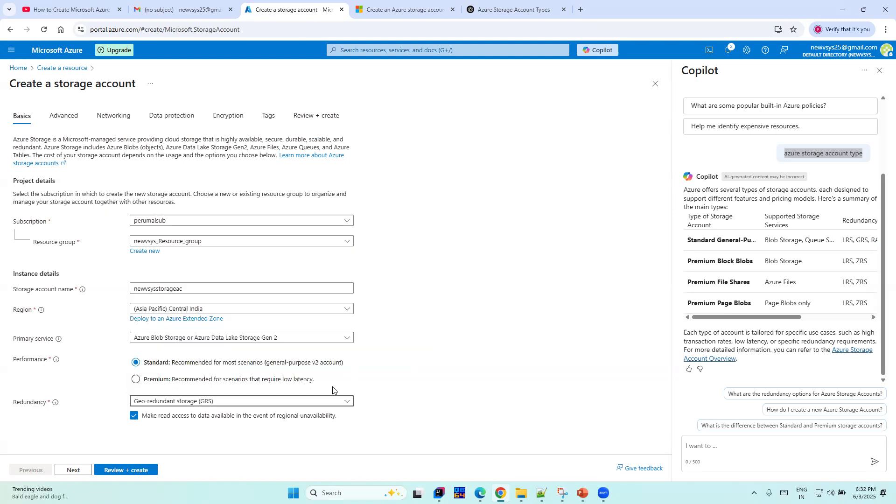
left_click(250, 405)
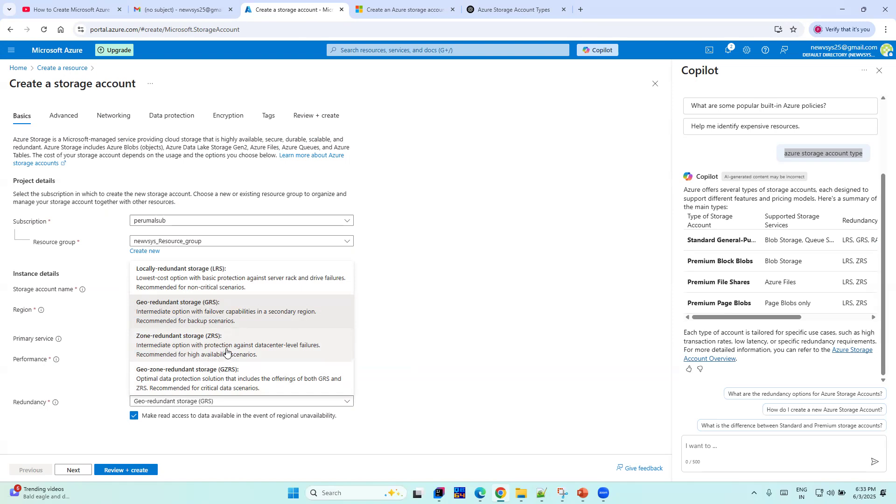
left_click(177, 345)
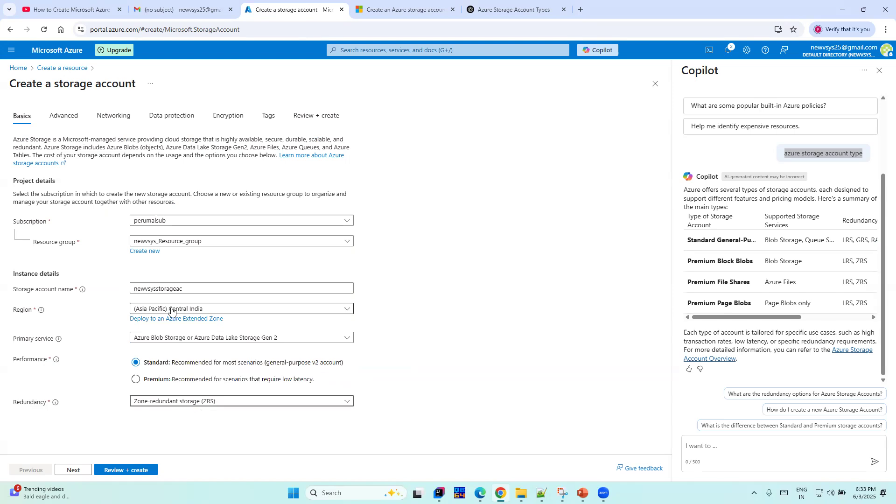
Step: Review the advanced settings for security, hierarchical namespace, access protocols, blob storage and Azure Files
left_click(68, 119)
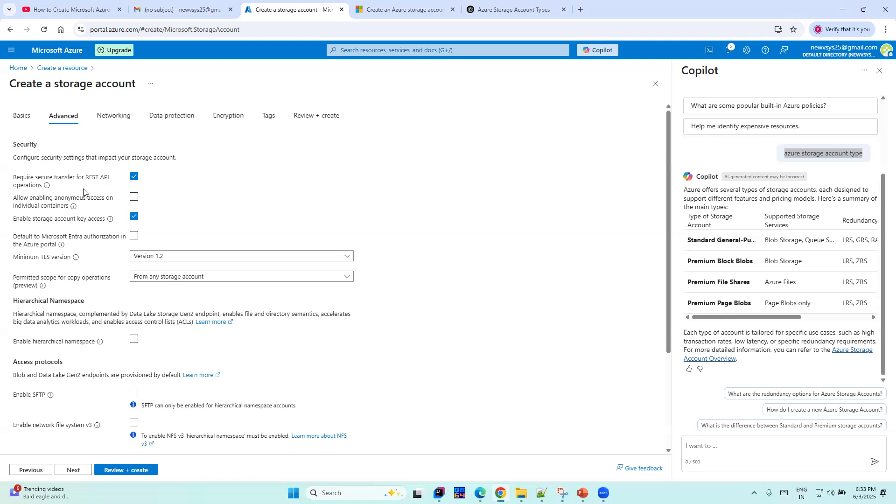
scroll(69, 231, "down", 3)
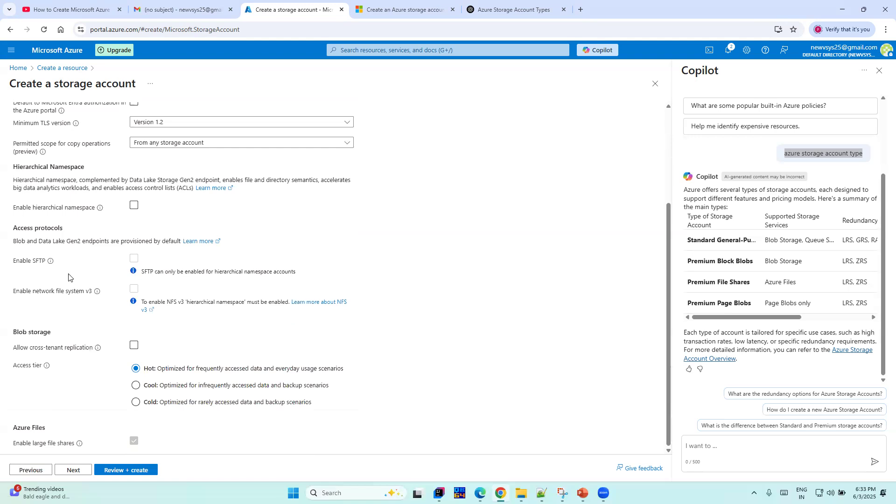
scroll(73, 273, "up", 1)
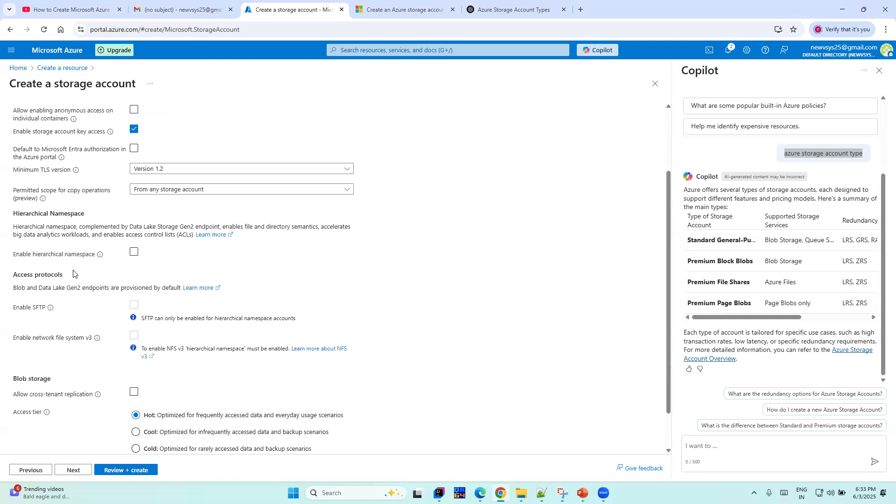
scroll(73, 273, "up", 2)
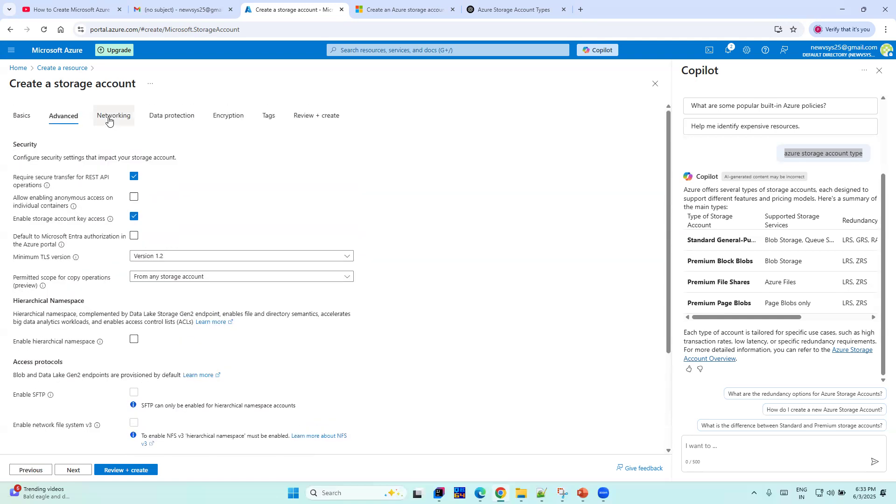
Step: Enable public access from selected virtual networks and IP addresses, and choose newvsys-vm-vnet as the virtual network
left_click(109, 121)
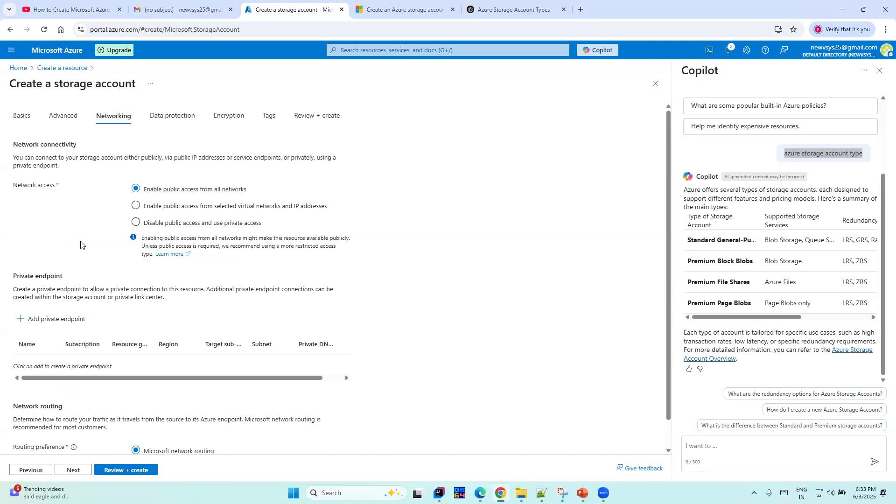
scroll(80, 245, "down", 1)
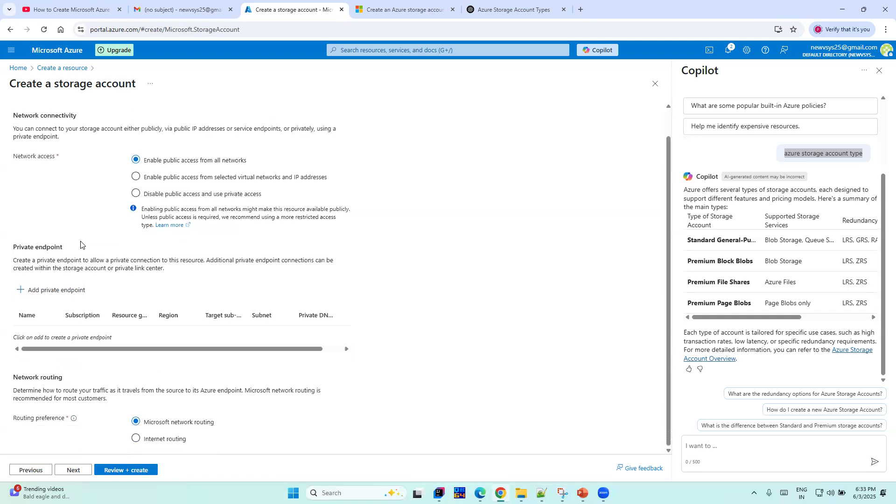
scroll(81, 244, "up", 1)
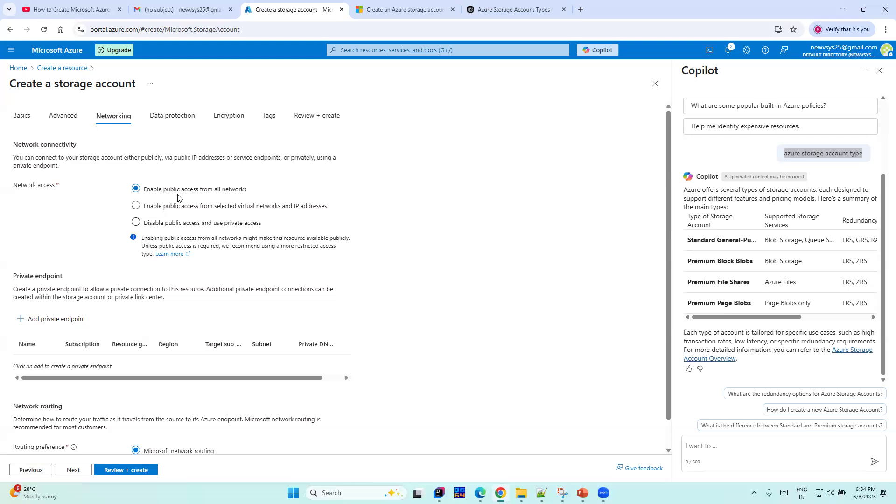
left_click(150, 205)
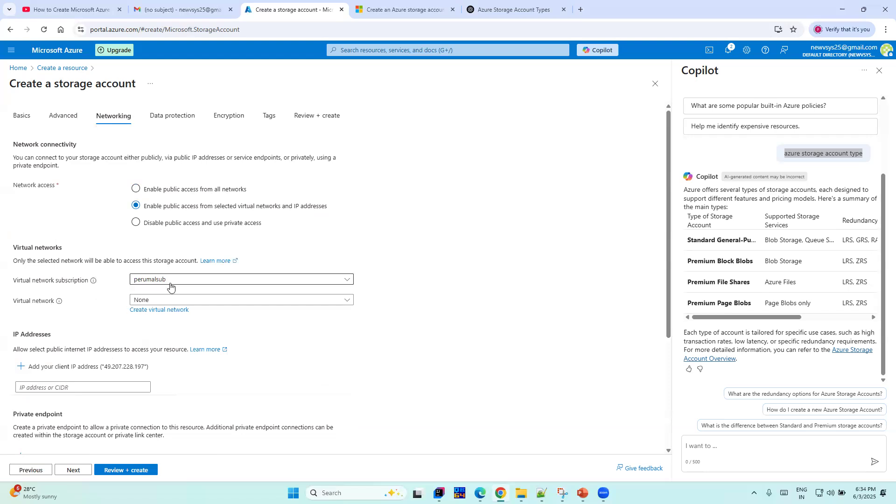
left_click(211, 298)
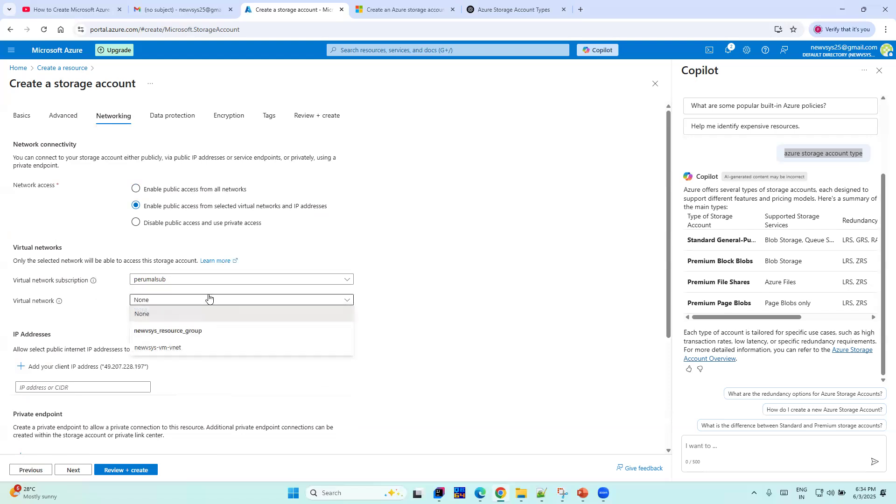
left_click(177, 349)
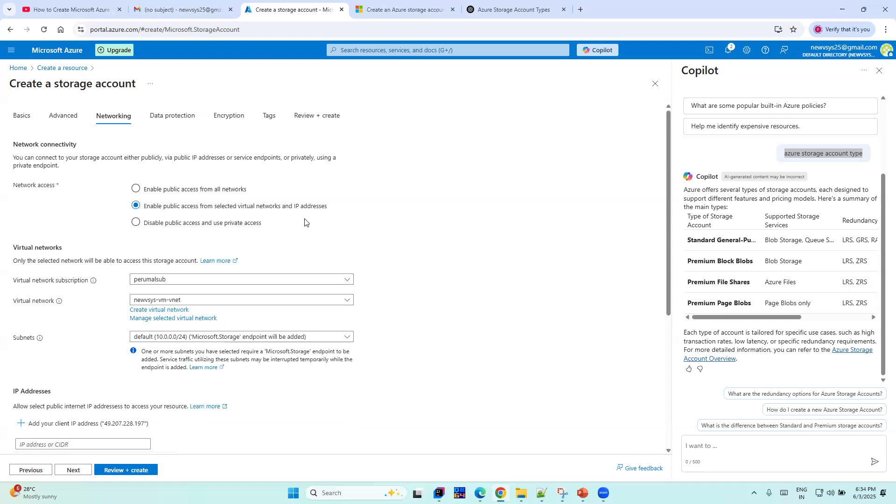
Step: Review the subnet, IP address, private endpoint and network routing settings of the storage account
scroll(304, 222, "down", 1)
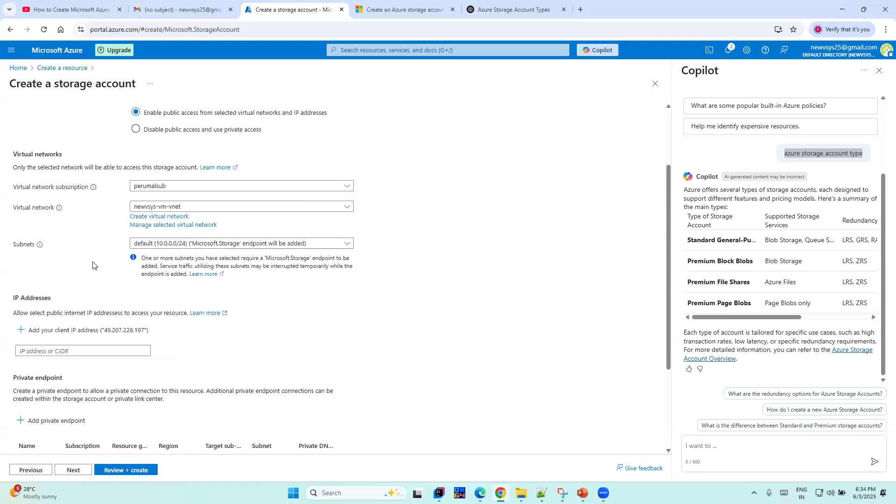
left_click(342, 245)
left_click(342, 245)
scroll(102, 277, "down", 1)
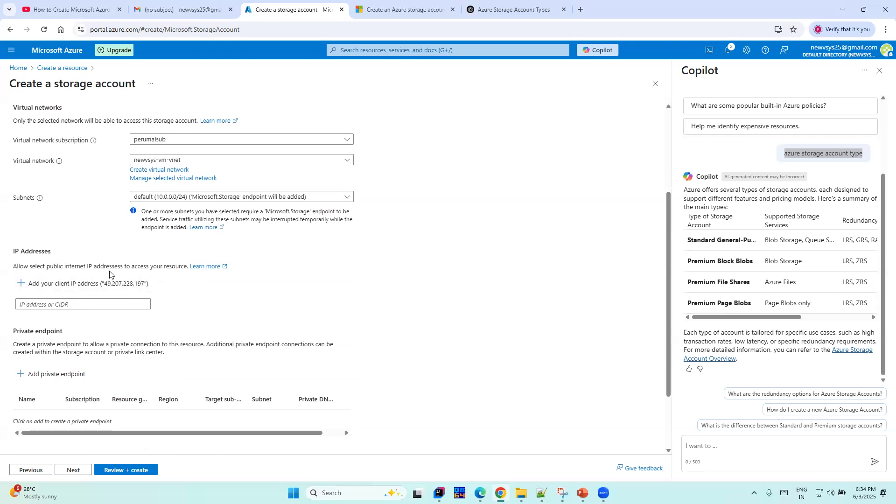
left_click(110, 303)
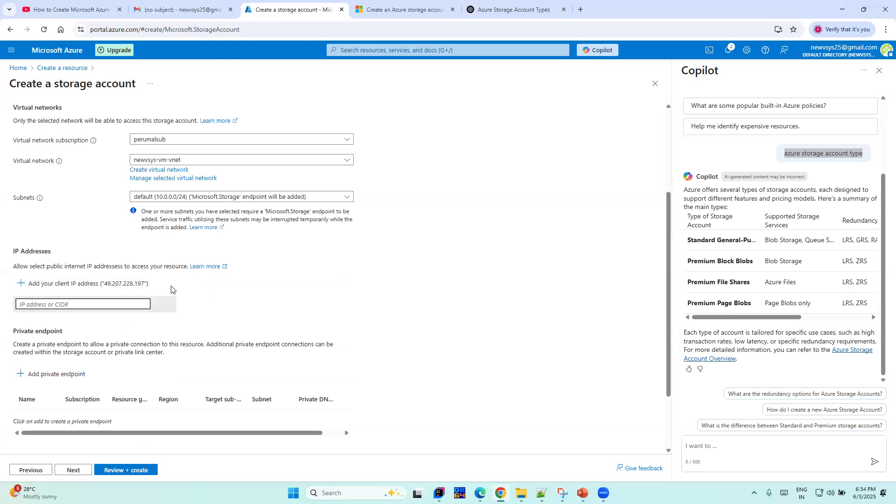
scroll(189, 282, "down", 2)
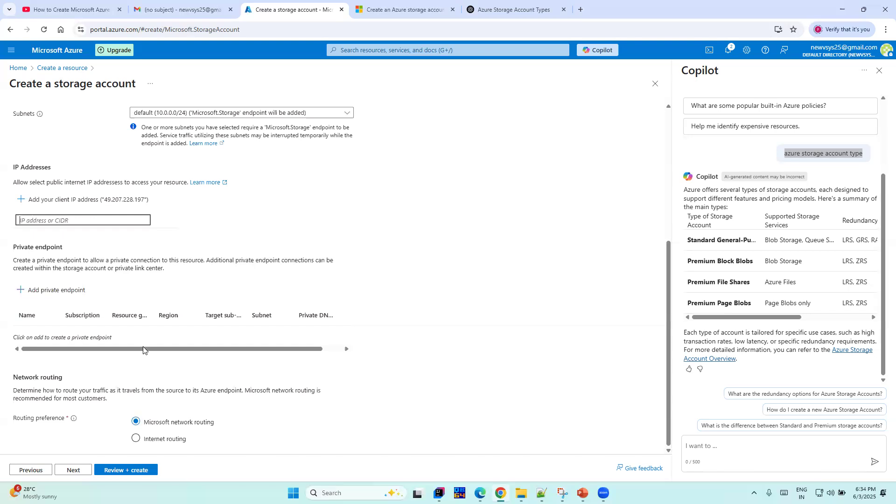
scroll(181, 313, "up", 5)
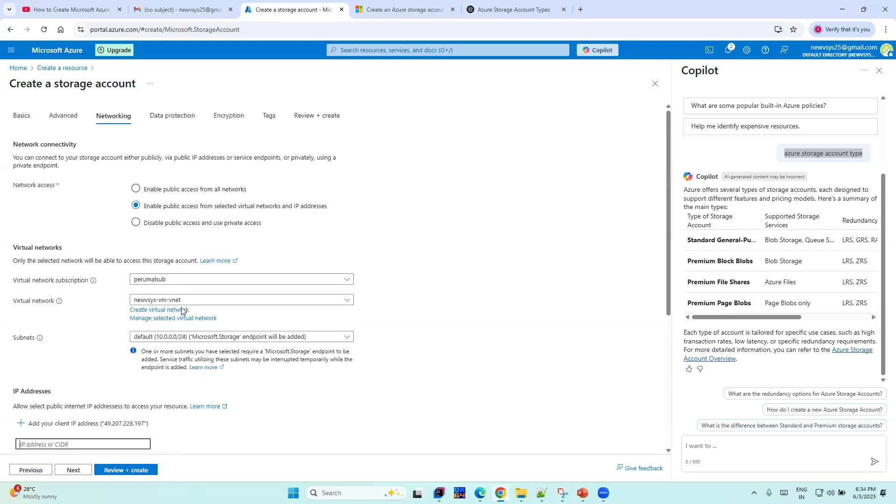
Step: Review the data protection settings for recovery and tracking
left_click(176, 114)
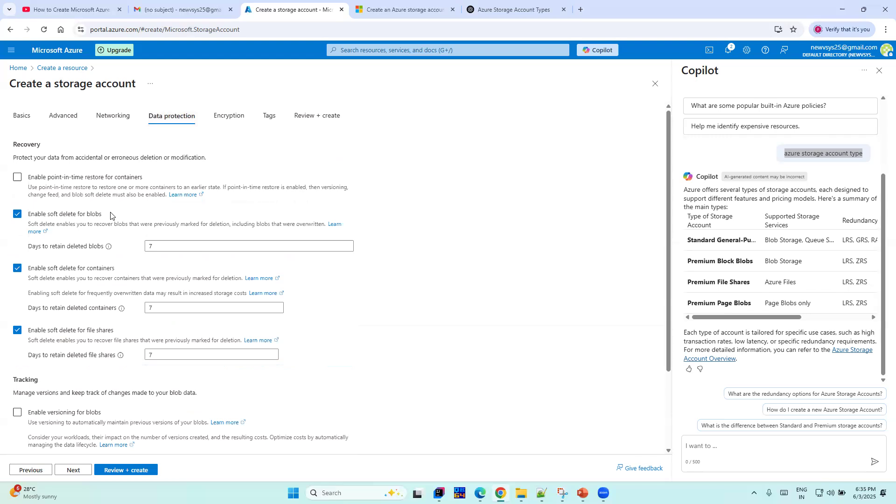
scroll(110, 216, "down", 2)
scroll(177, 148, "up", 2)
Step: Set the encryption type to Customer-managed keys (CMK) and look through the encryption key settings it requires
left_click(228, 116)
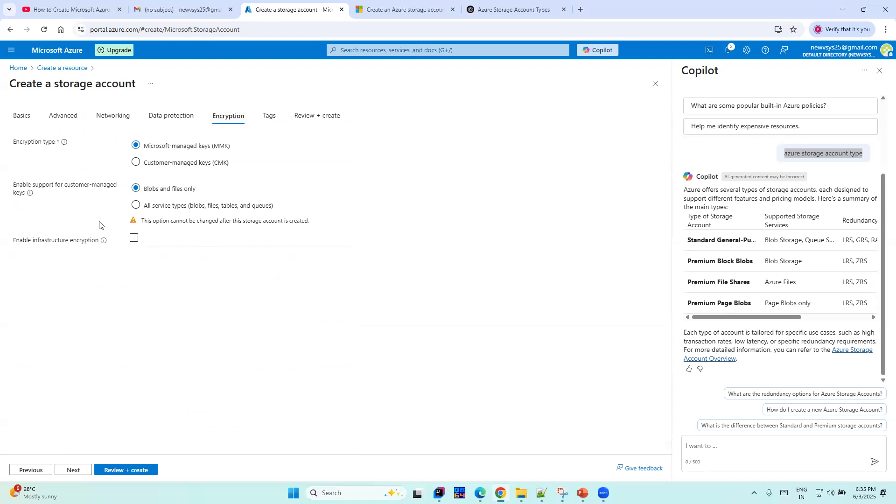
left_click(135, 163)
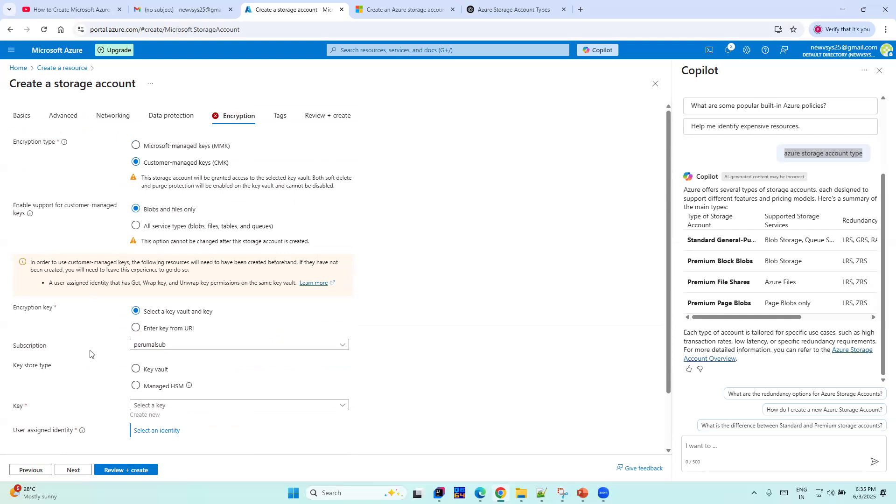
scroll(437, 321, "down", 2)
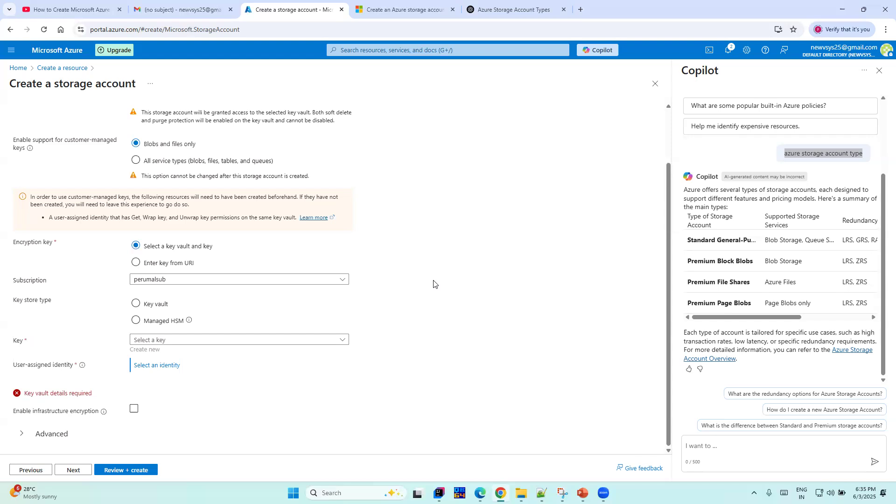
scroll(434, 284, "up", 2)
scroll(400, 283, "down", 1)
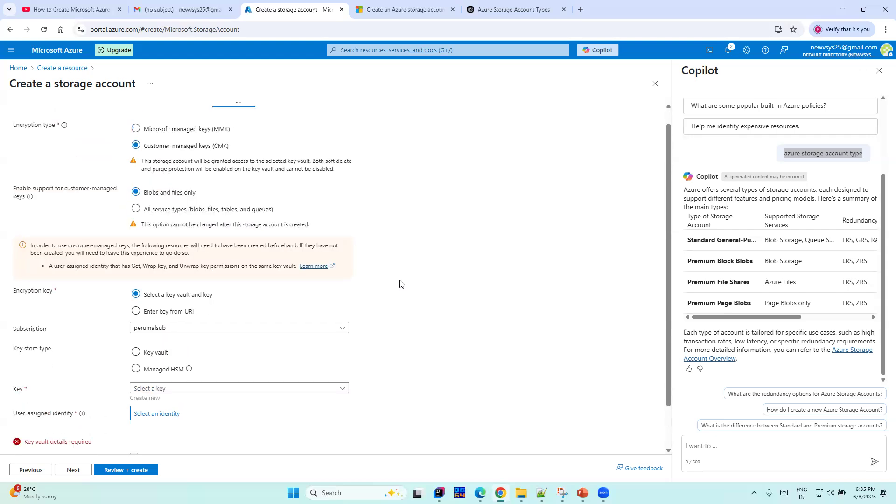
Step: Switch the storage account's encryption type to Microsoft-managed keys (MMK)
scroll(400, 284, "down", 2)
scroll(172, 269, "up", 3)
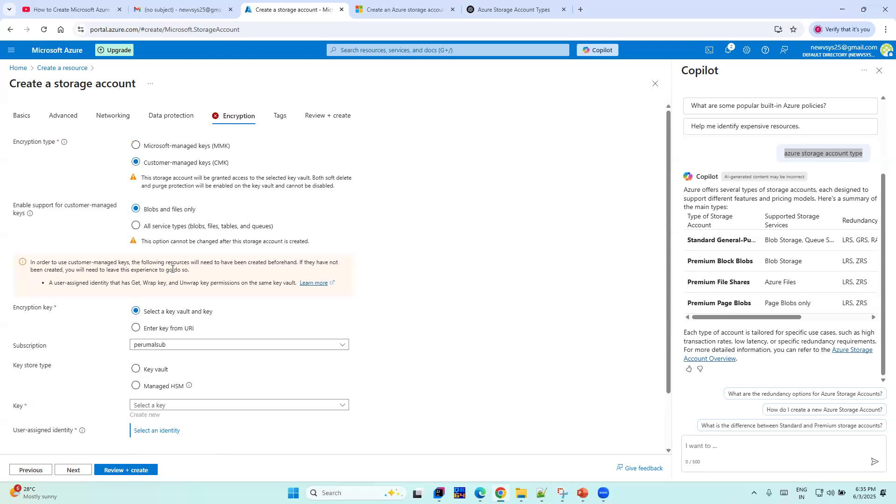
left_click(136, 146)
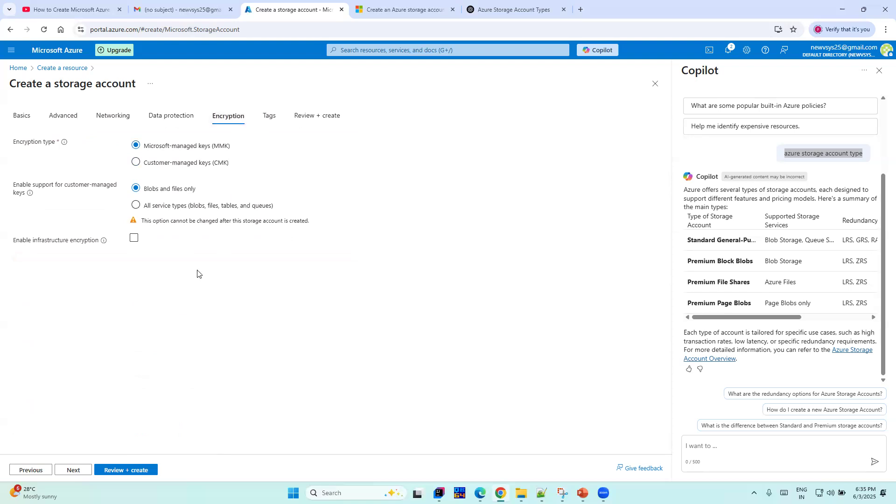
Step: Add the tag env with the value newvsys-test to the storage account, keeping all resources selected
left_click(268, 119)
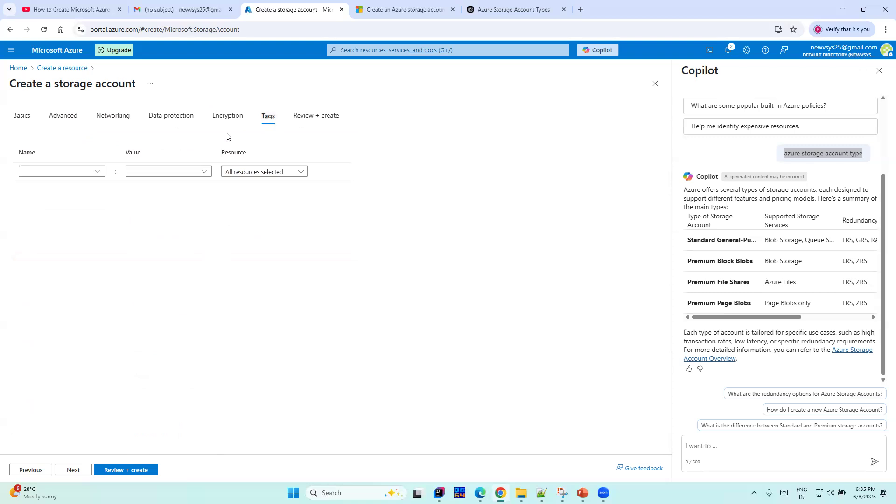
left_click(97, 172)
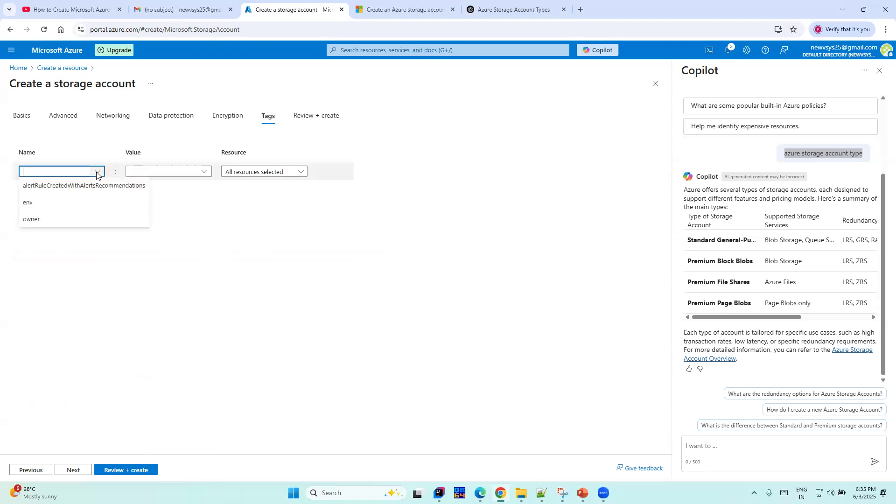
left_click(26, 203)
left_click(177, 173)
left_click(204, 171)
left_click(146, 186)
left_click(272, 173)
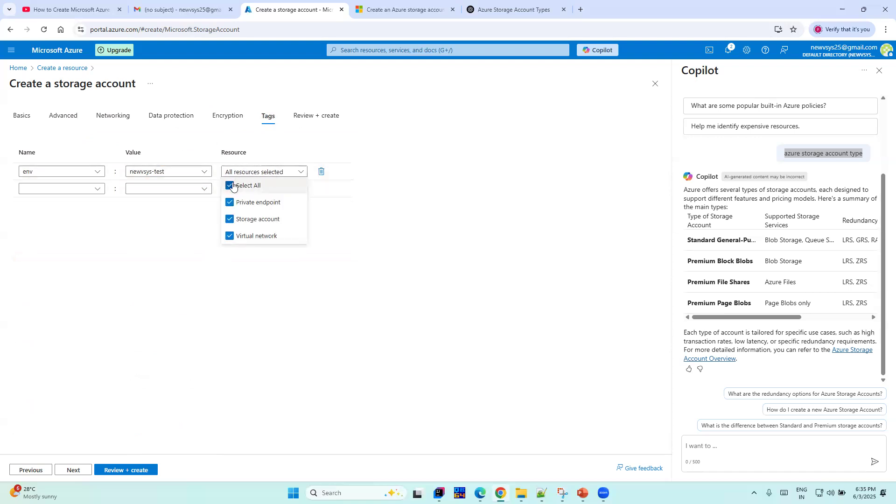
left_click(387, 207)
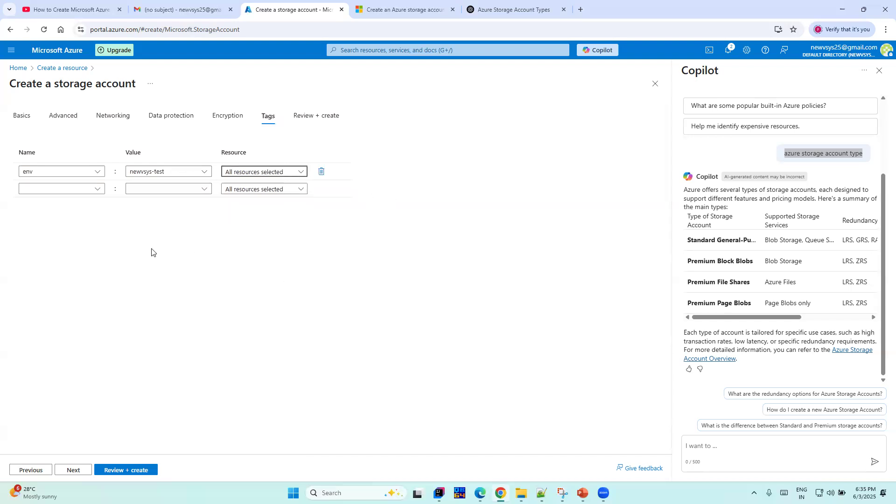
Step: Try excluding Private endpoint from the env tag's resources, and restore the selection of all resources
left_click(245, 173)
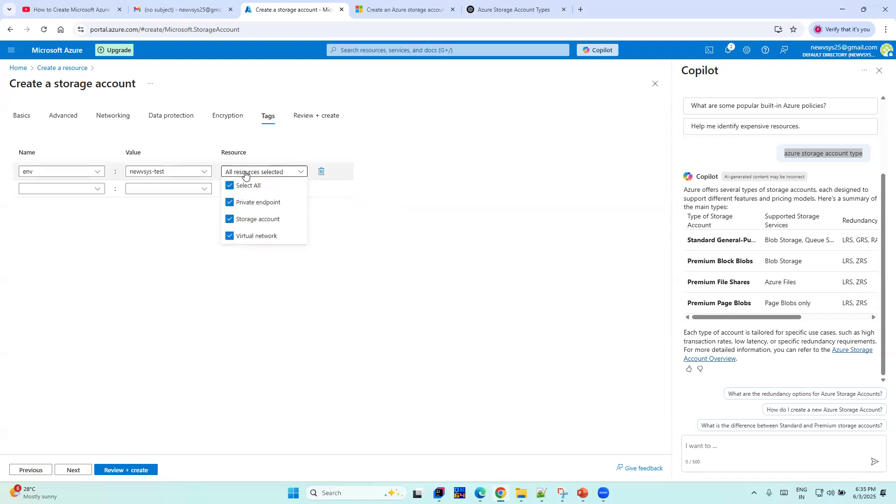
left_click(229, 204)
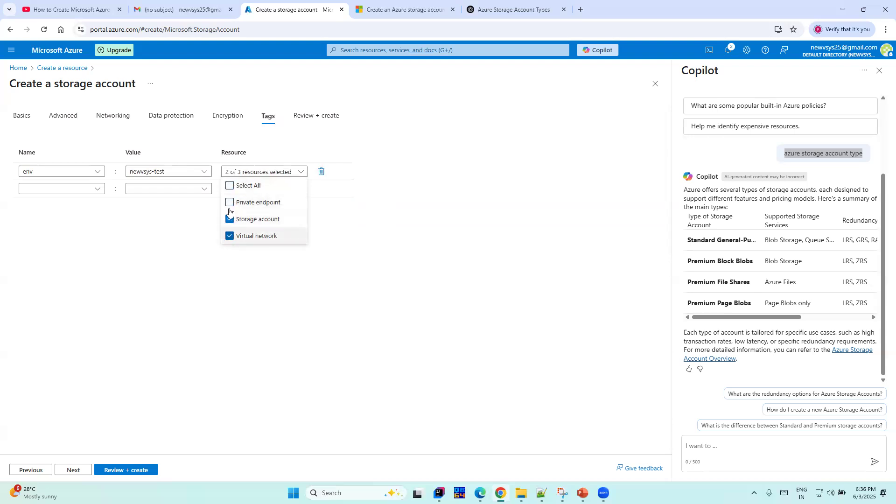
left_click(229, 186)
left_click(128, 259)
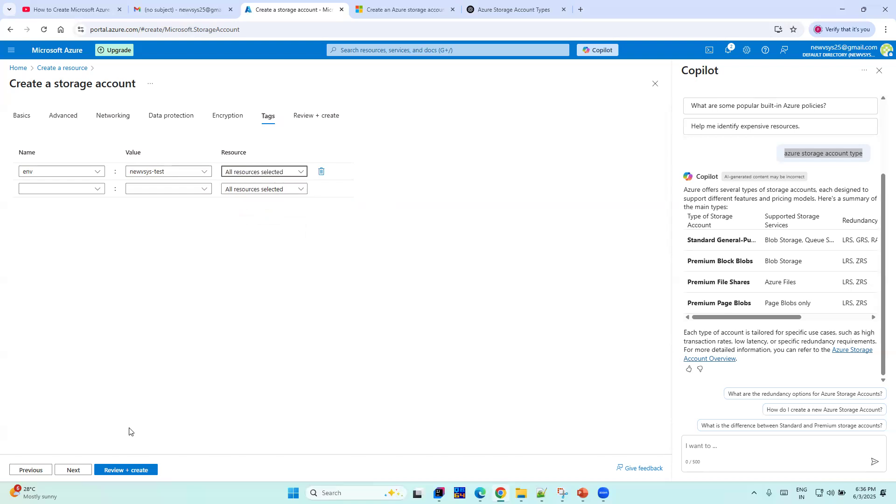
Step: Review the storage account's configuration summary from basics through tags, and create the account
left_click(128, 472)
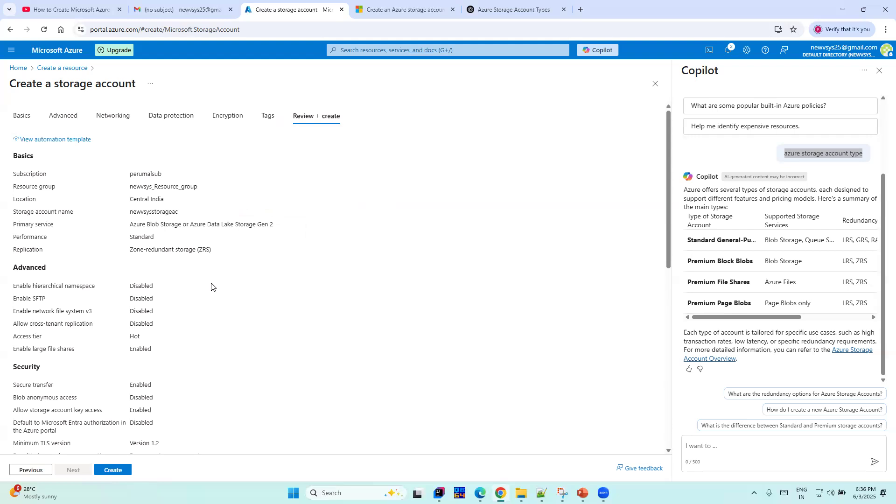
scroll(211, 287, "down", 6)
scroll(210, 284, "down", 3)
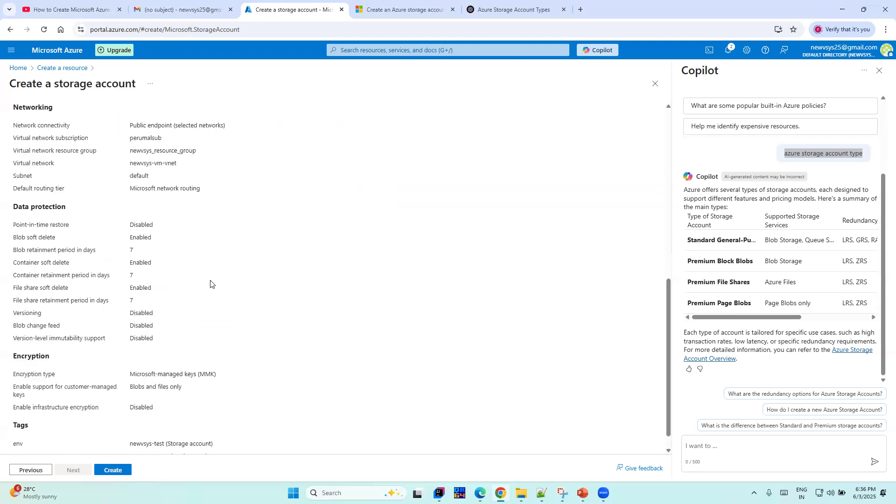
scroll(211, 284, "up", 10)
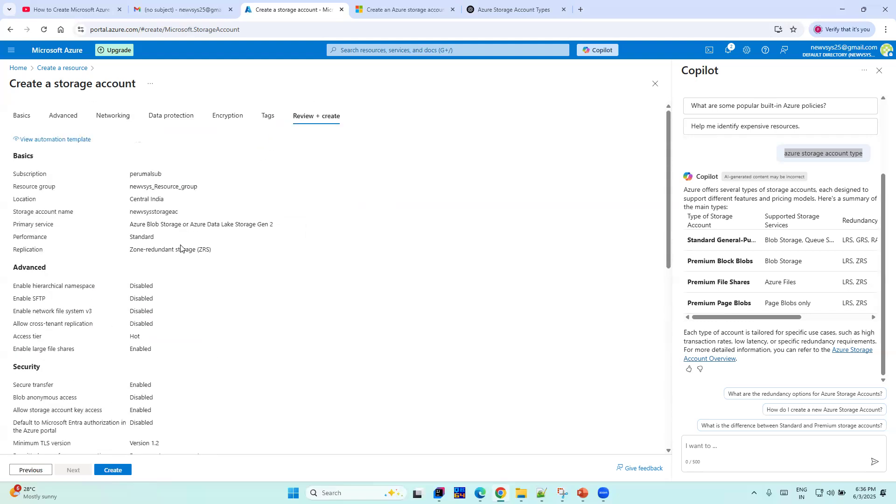
scroll(180, 248, "down", 10)
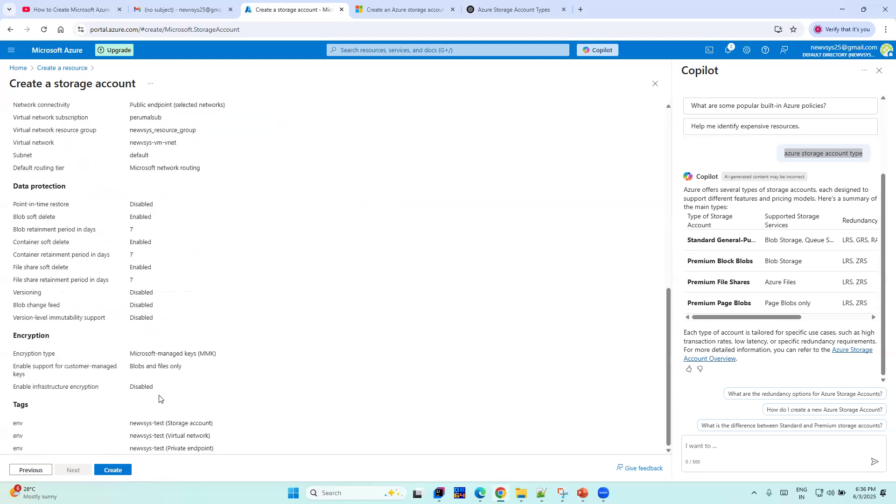
left_click(119, 473)
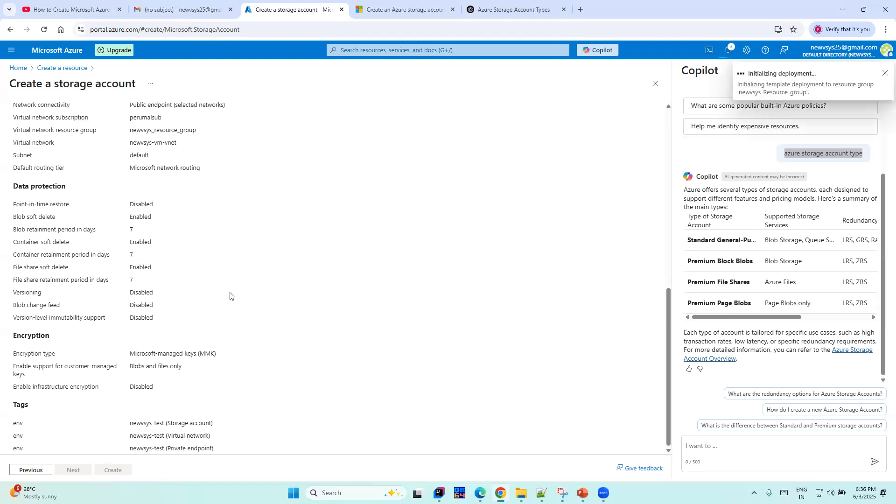
scroll(226, 290, "up", 10)
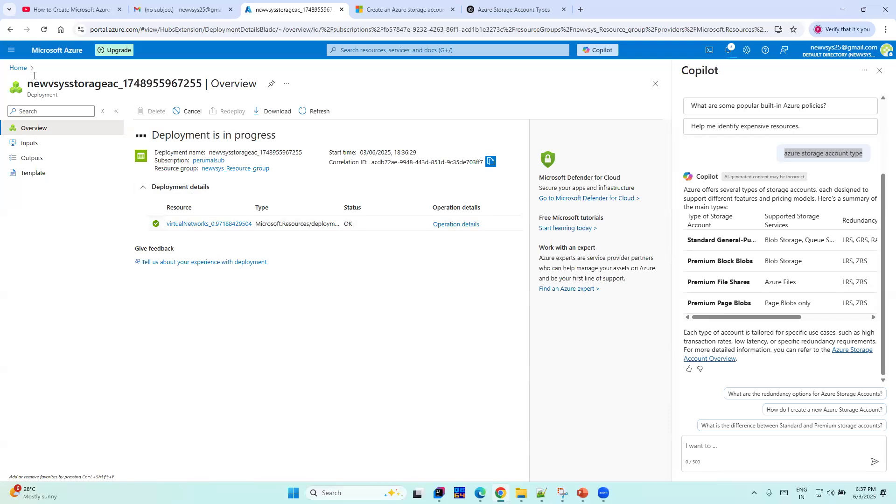
Step: Open the newvsysstorageac storage account from the recent resources on the home page and look over its overview
left_click(15, 69)
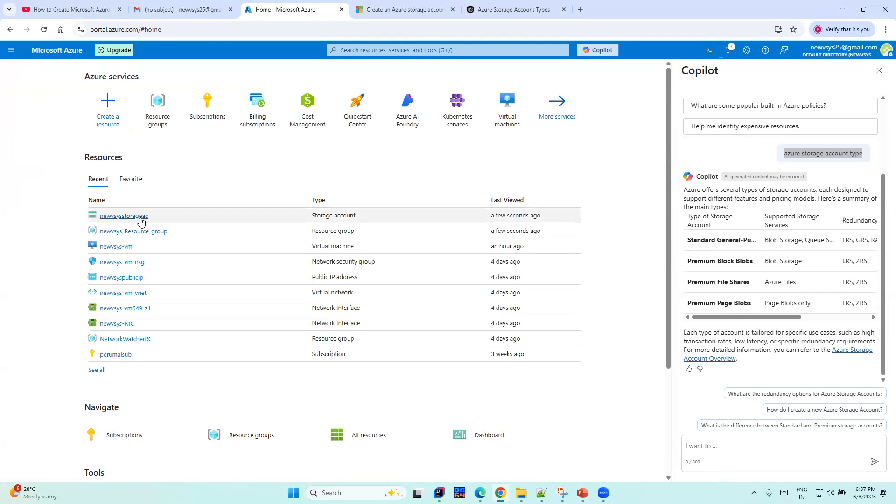
mouse_move(141, 221)
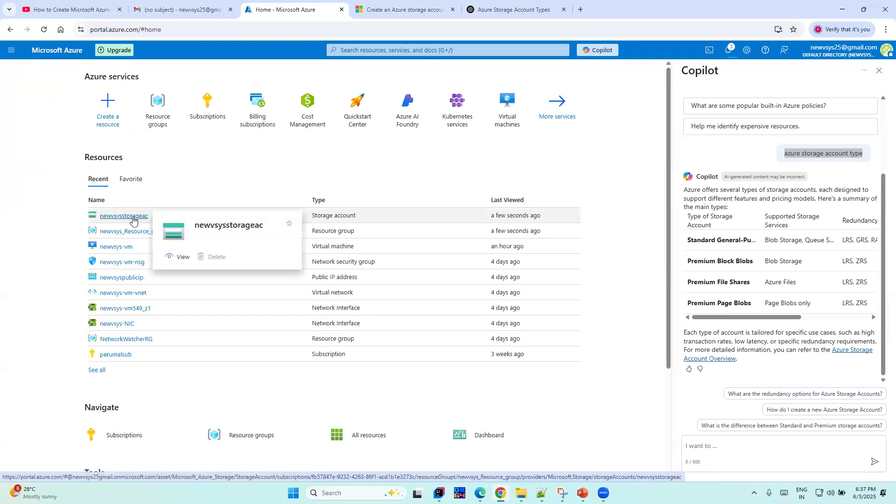
left_click(133, 220)
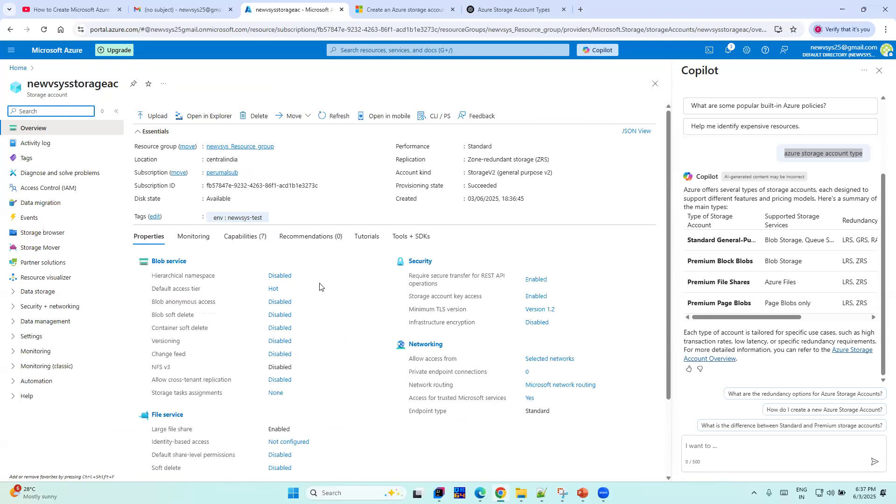
scroll(320, 286, "down", 2)
scroll(319, 287, "up", 2)
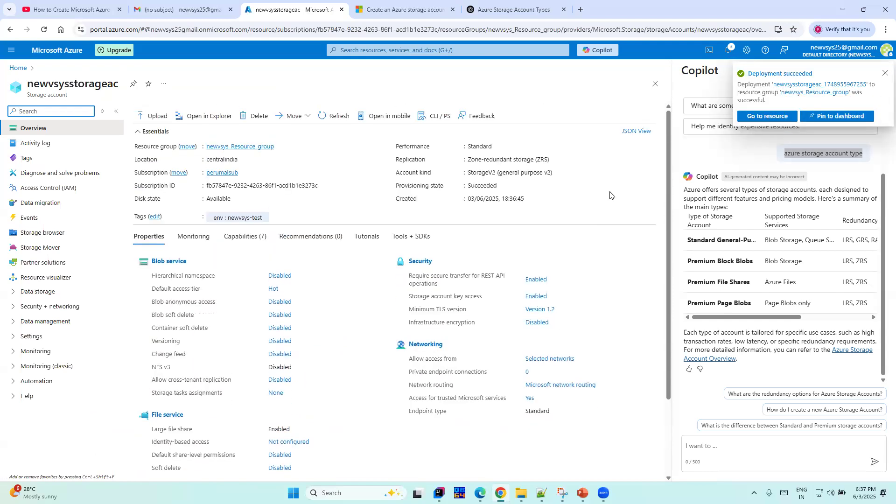
Step: Check the options for pinning the deployment to a dashboard without pinning it, and review the storage account's properties
left_click(841, 121)
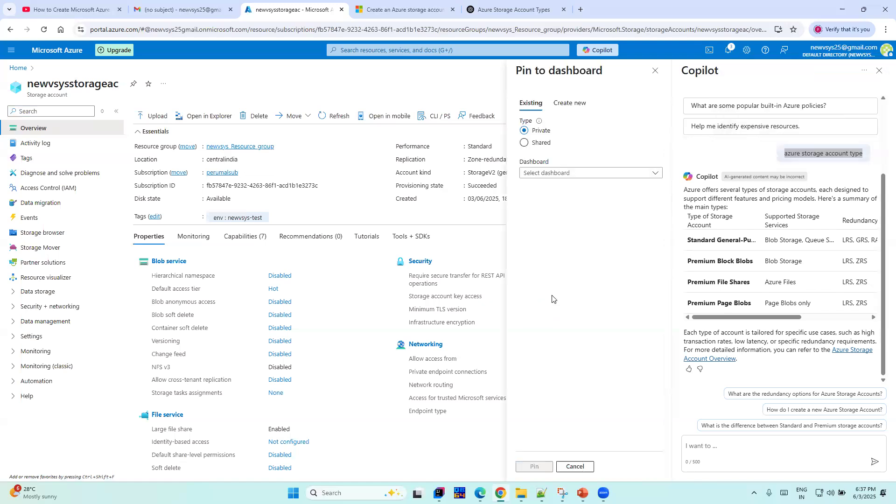
left_click(655, 71)
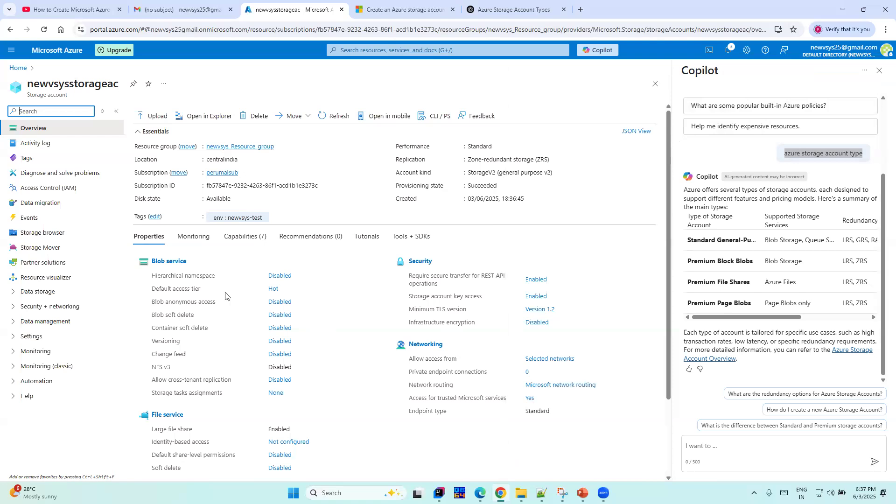
scroll(214, 289, "down", 2)
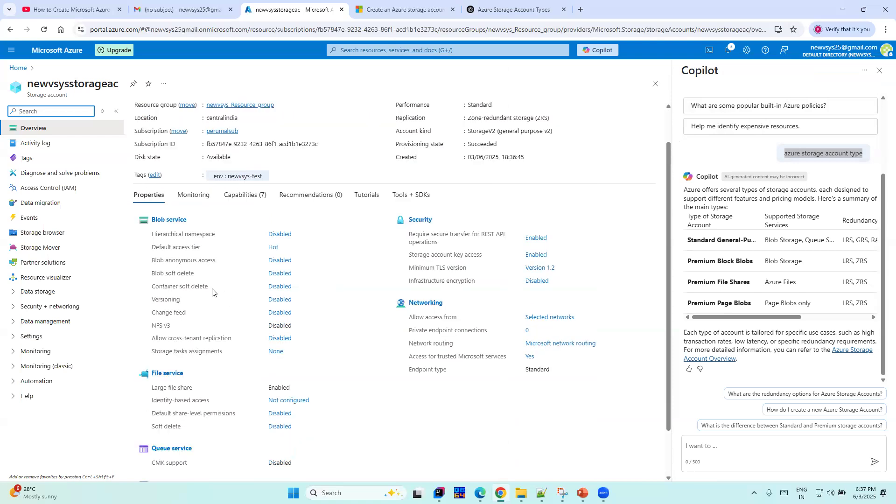
scroll(213, 291, "up", 2)
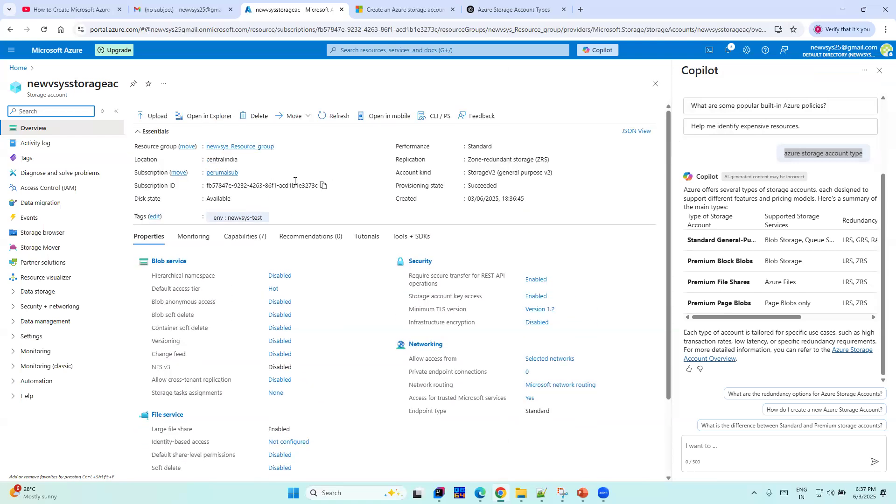